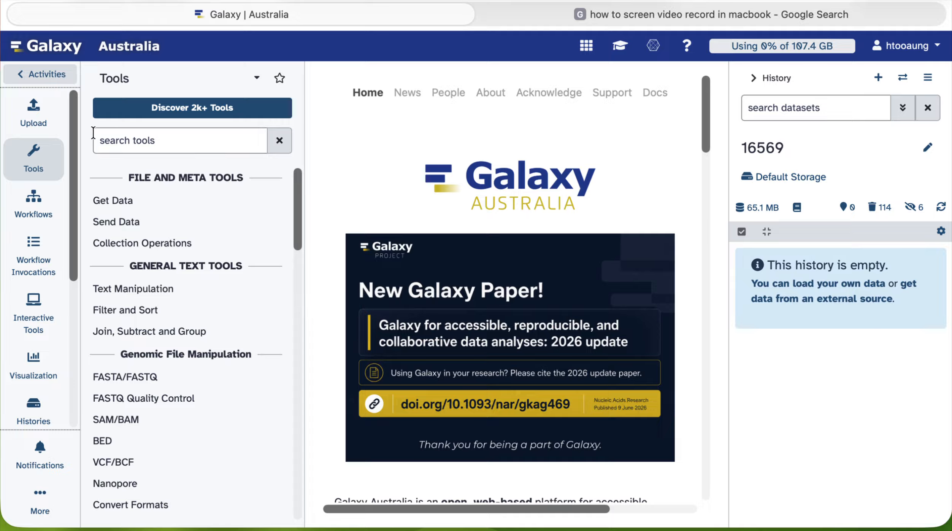
Start a local file upload and browse through LwrMMr, T form, Seq and 16569 to the Mito 12-7-64 folder.
click(38, 119)
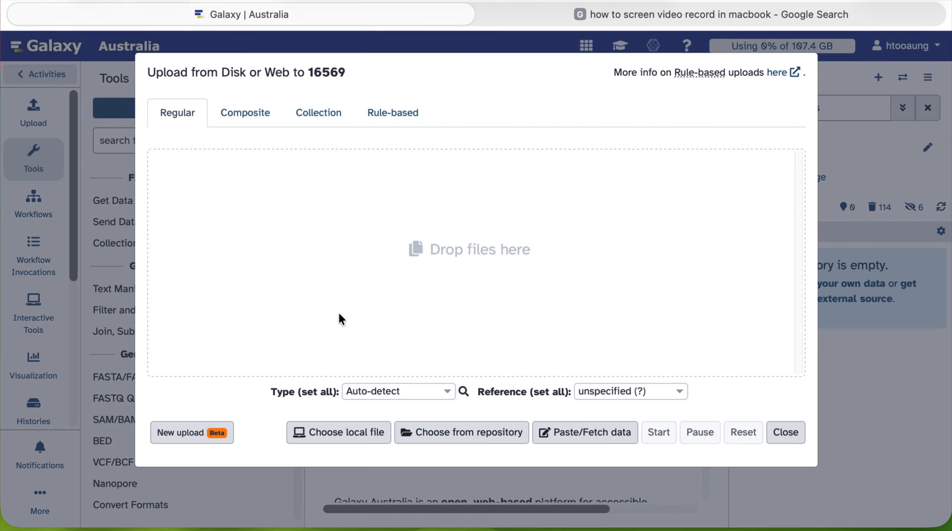
click(365, 435)
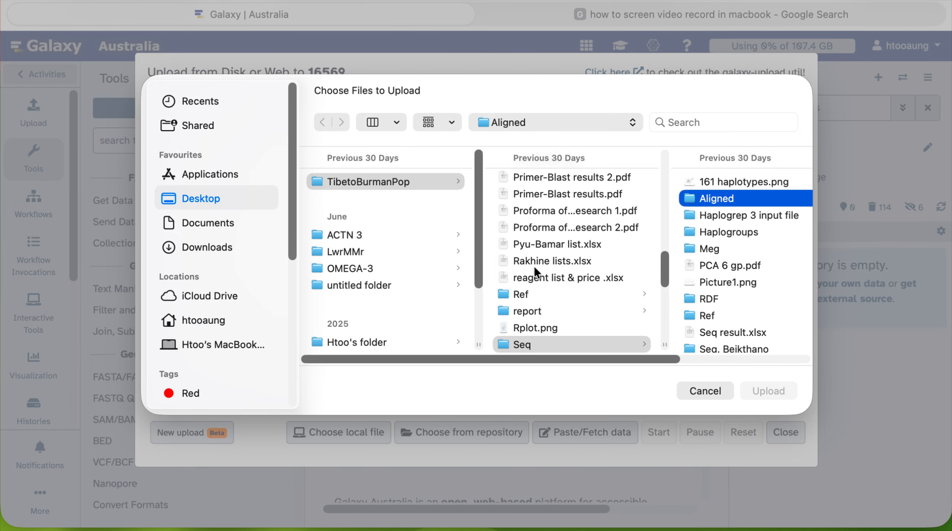
click(359, 251)
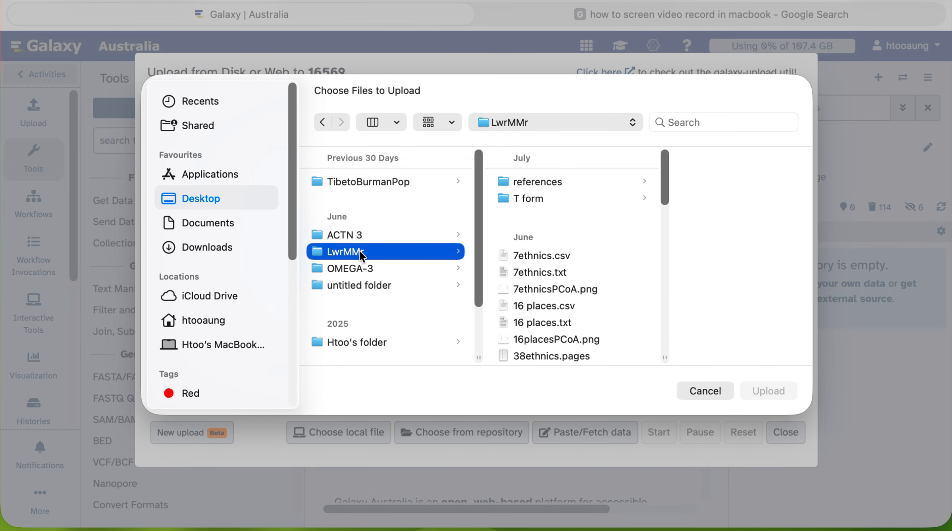
click(537, 203)
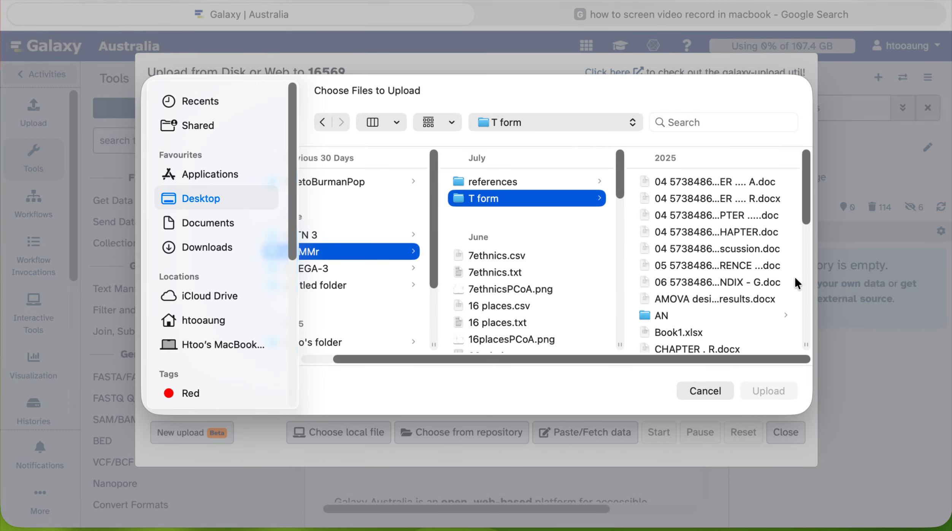
click(804, 301)
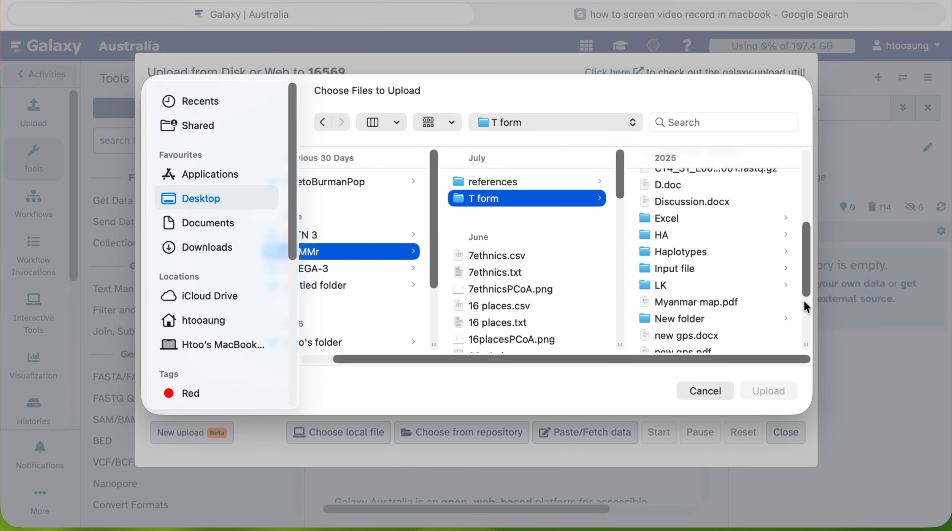
click(805, 301)
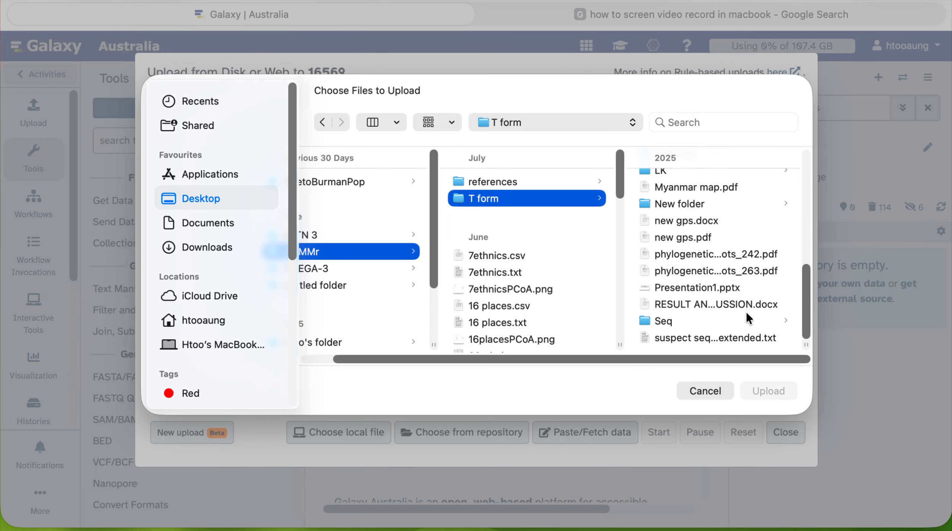
click(661, 321)
click(678, 215)
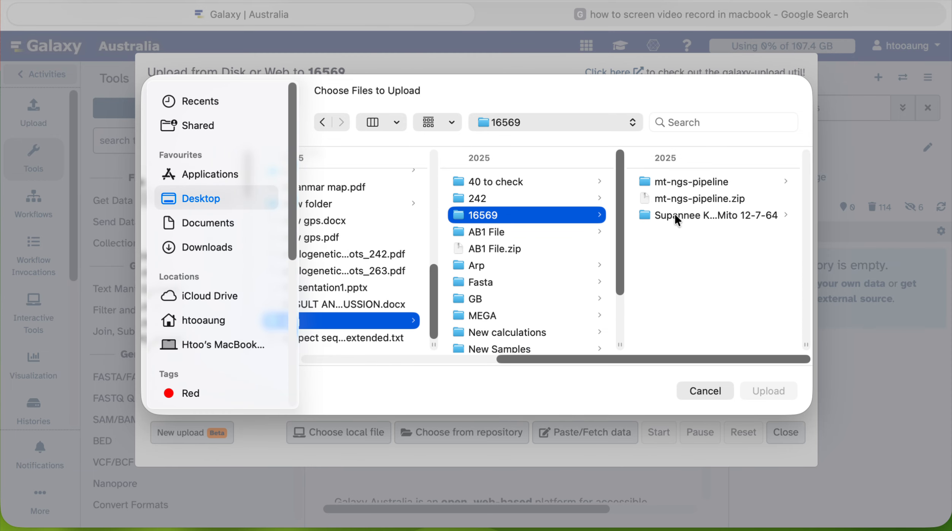
click(675, 214)
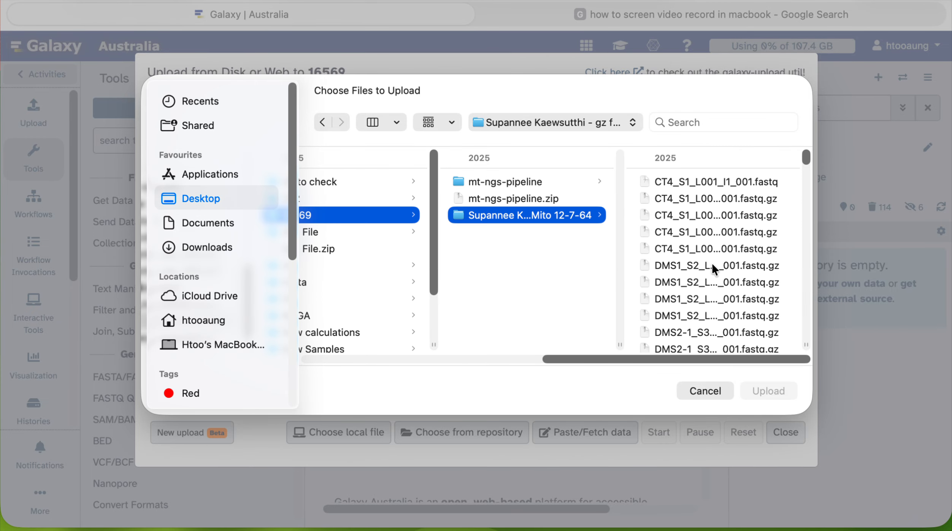
Upload CT4_S1_L001_R2_001.fastq.gz to the 16569 history with auto-detected type, and close the upload dialog.
click(693, 251)
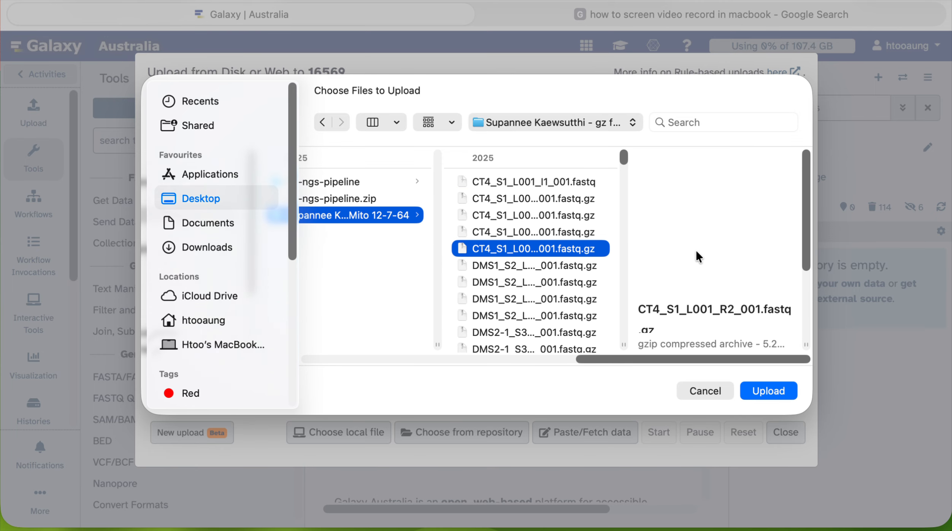
click(766, 391)
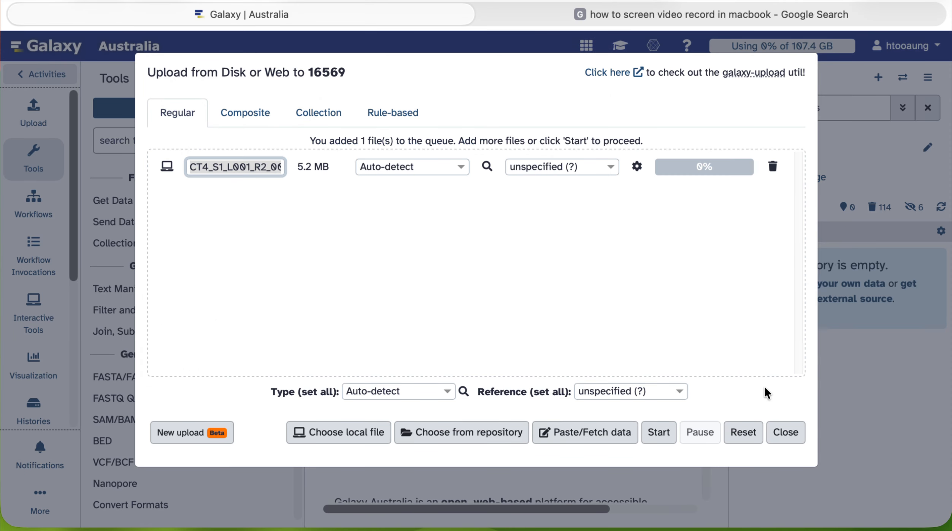
click(662, 432)
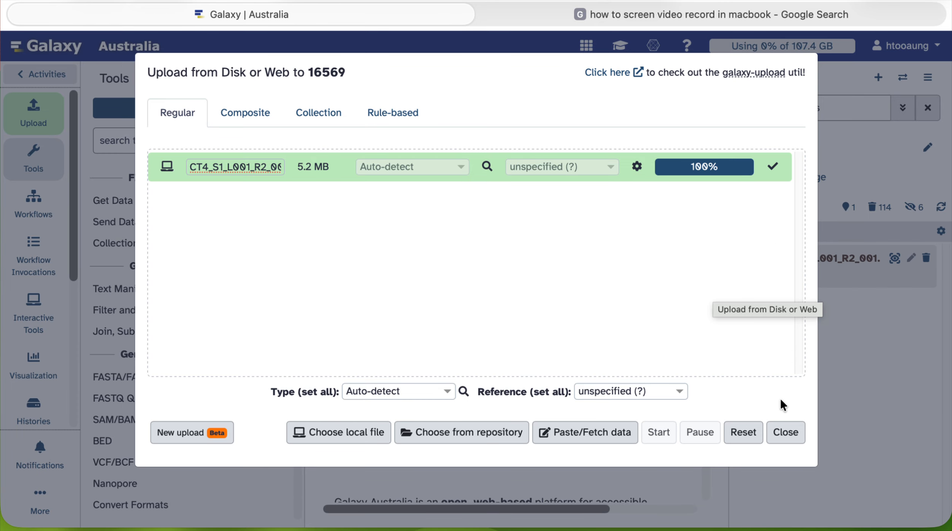
click(782, 437)
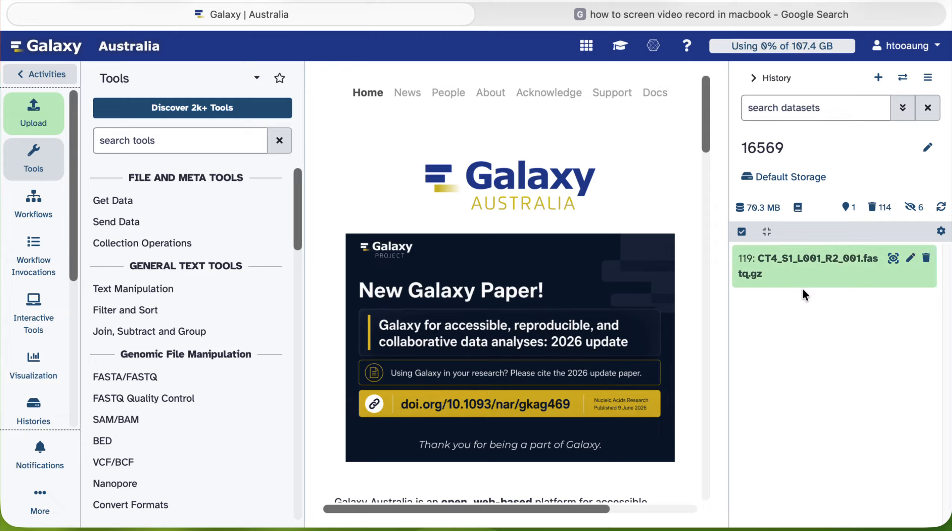
Search the tools for "fastQC" and open the FastQC Read Quality reports tool.
click(235, 145)
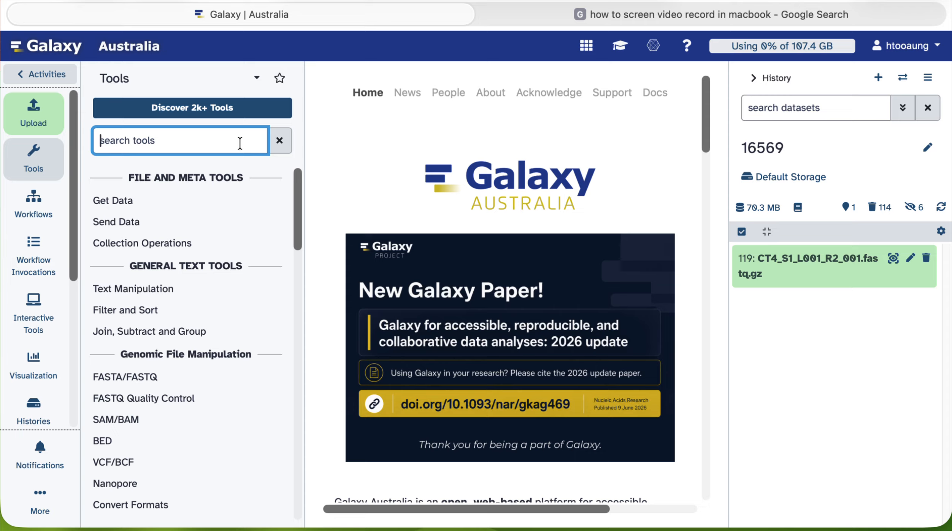
text(fast)
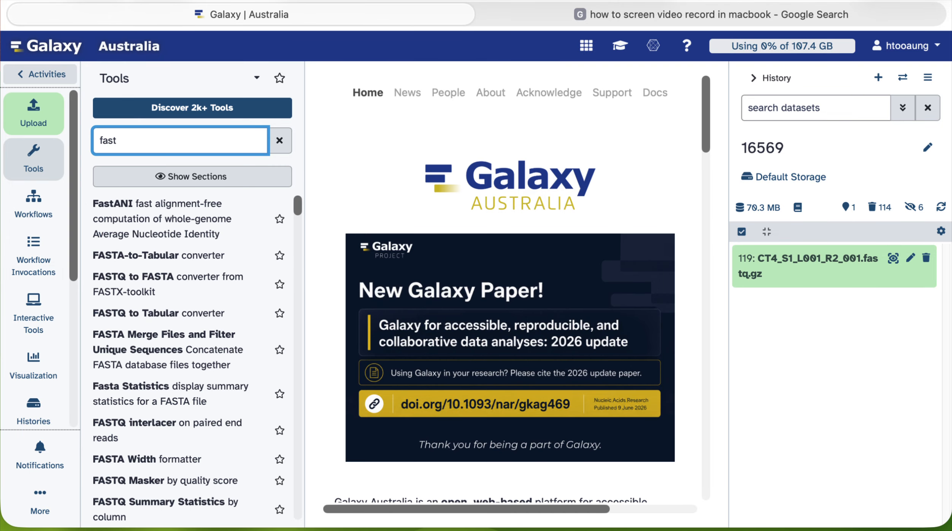
text(QC)
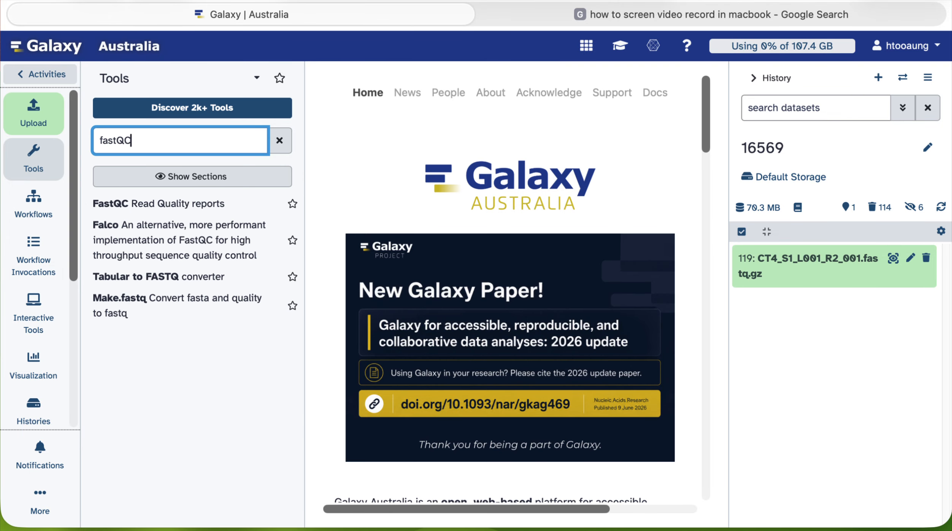
click(188, 208)
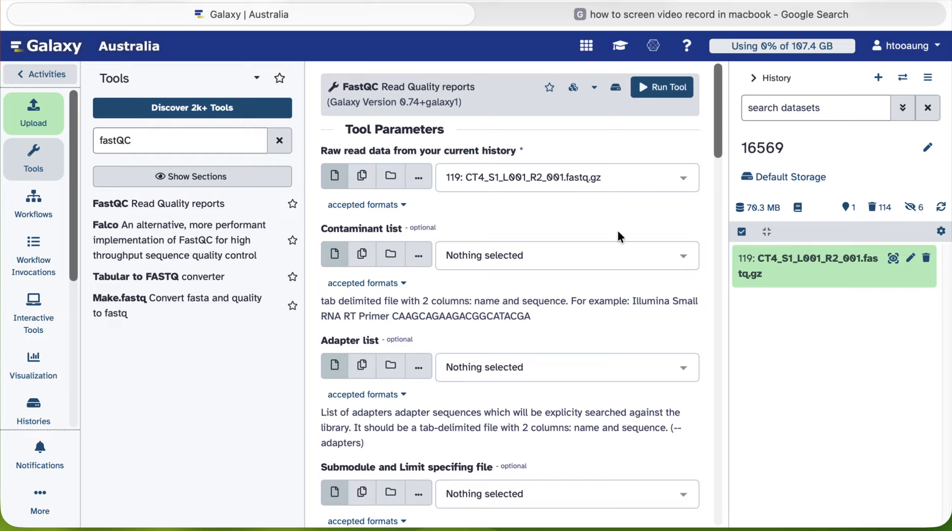
Run FastQC on CT4_S1_L001_R2_001.fastq.gz with no contaminant list selected.
click(685, 258)
click(686, 258)
click(685, 258)
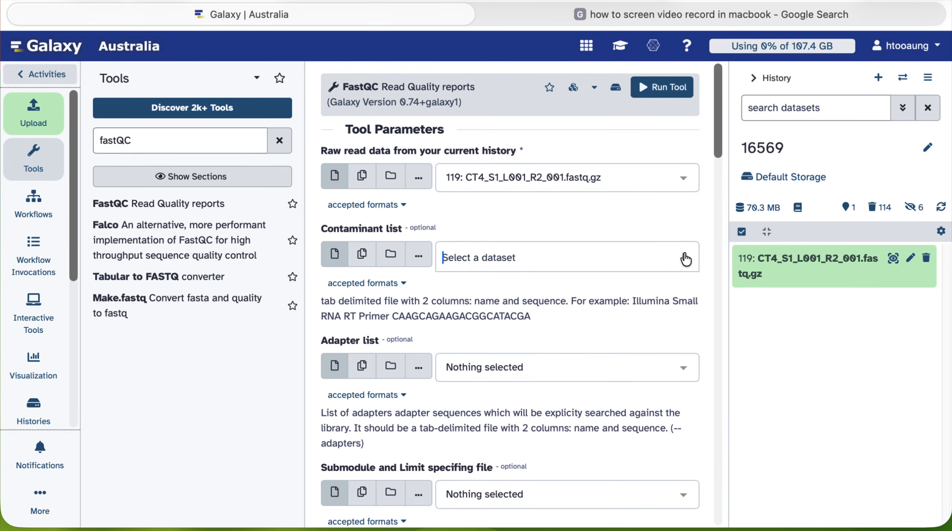
click(685, 258)
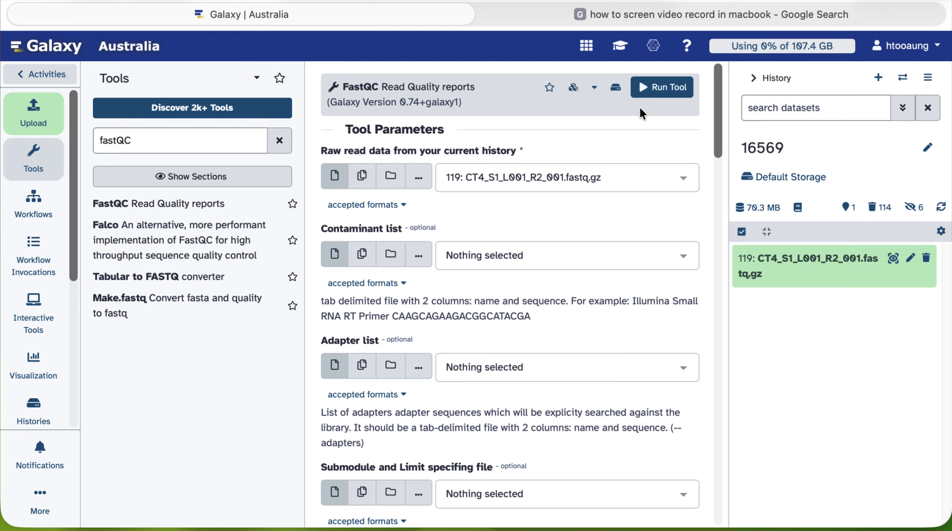
click(649, 95)
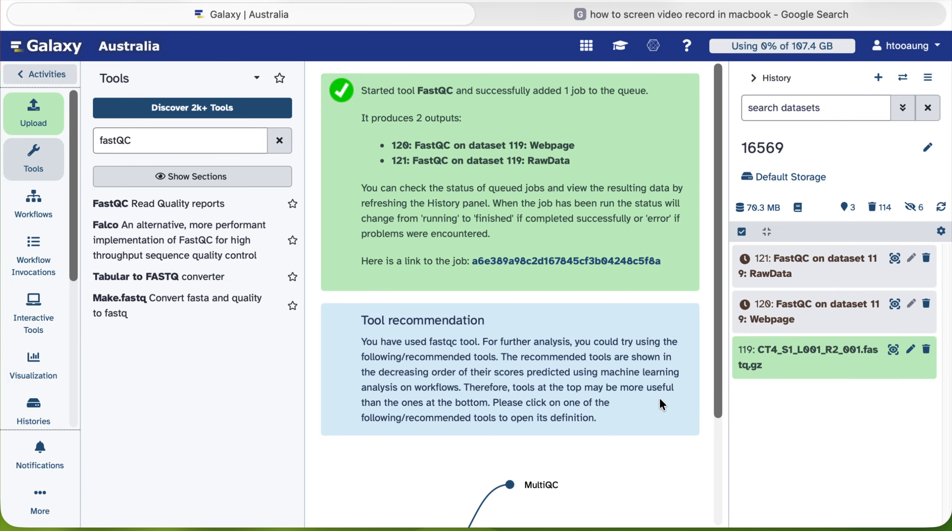
mouse_move(719, 365)
mouse_down()
mouse_move(720, 476)
mouse_move(715, 359)
mouse_up()
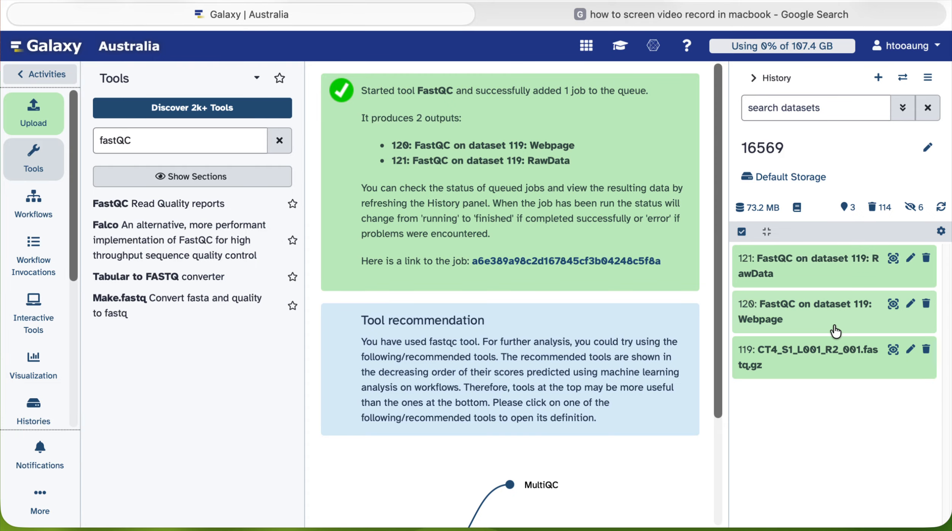
View the FastQC RawData output and its dataset details.
click(893, 261)
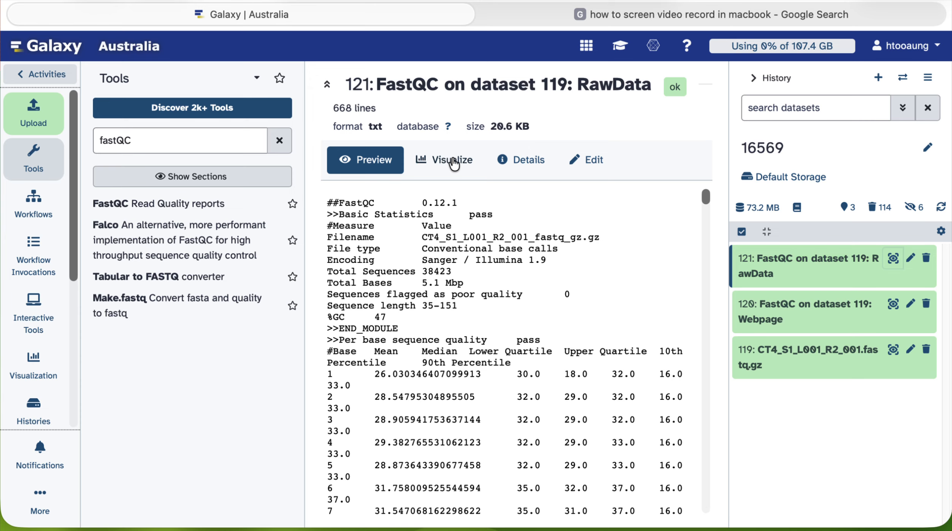
click(468, 166)
click(522, 167)
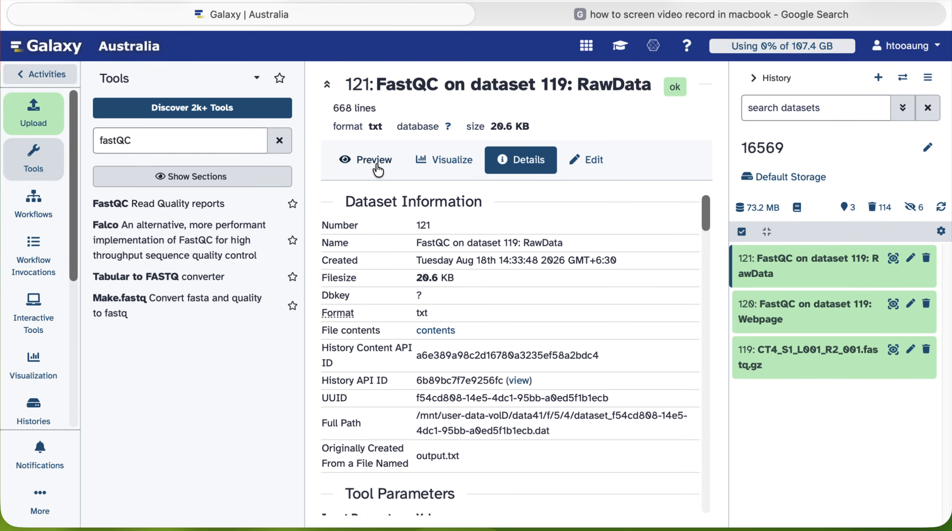
Open the FastQC Webpage output and examine the basic statistics and the per base sequence quality plot.
click(892, 306)
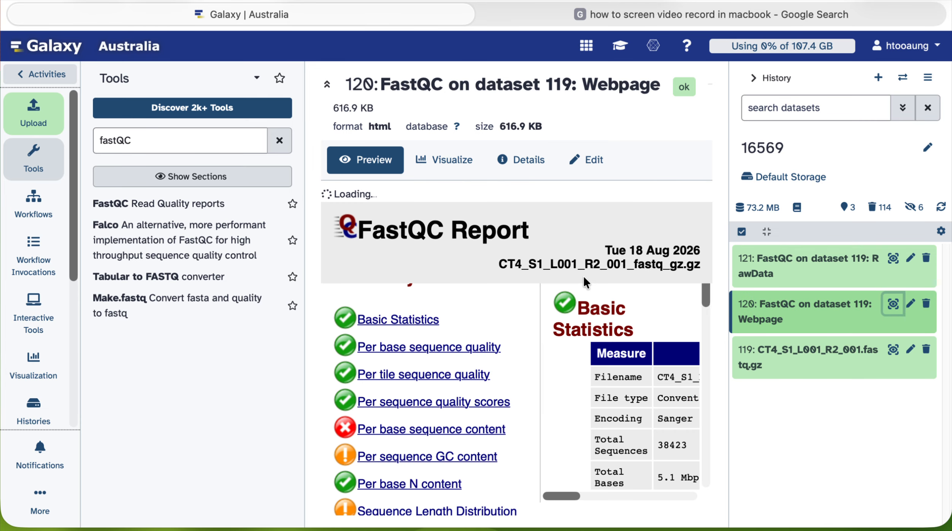
scroll(588, 324, down, 1)
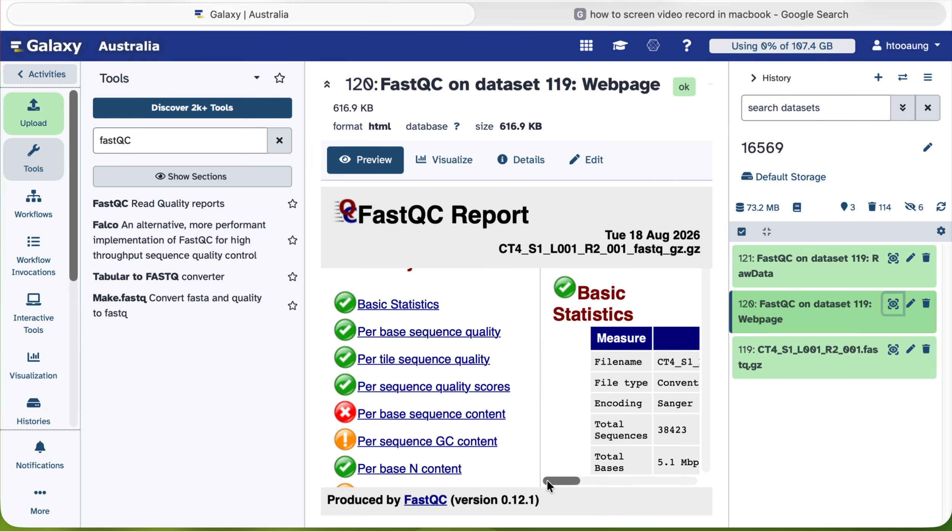
drag(547, 480, 568, 482)
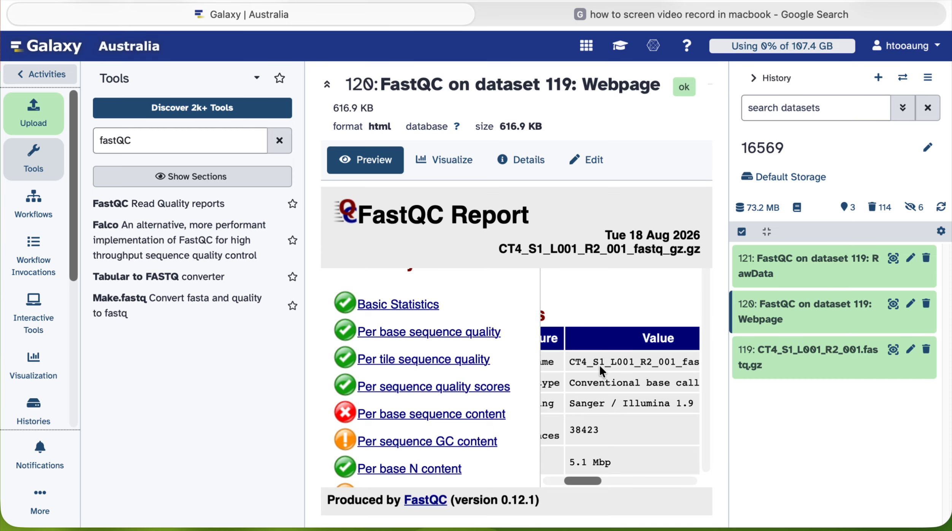
scroll(707, 304, down, 10)
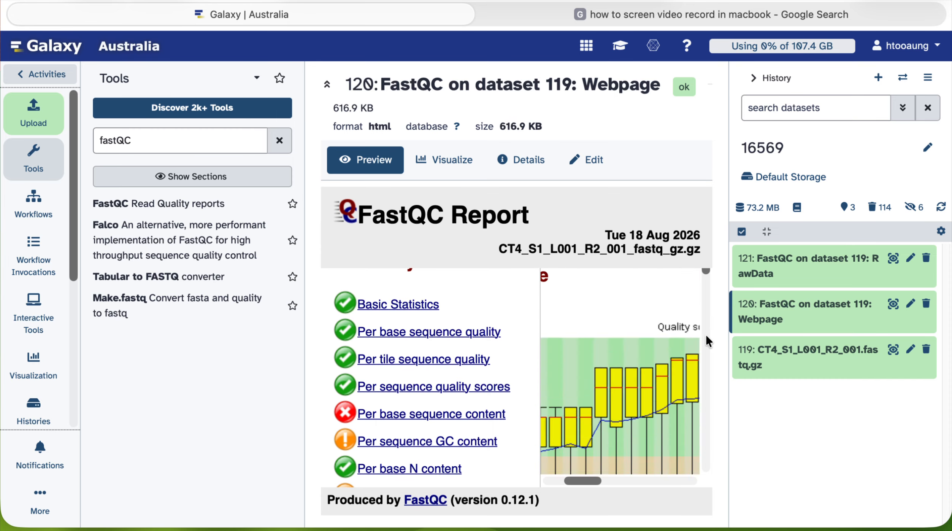
scroll(708, 320, up, 5)
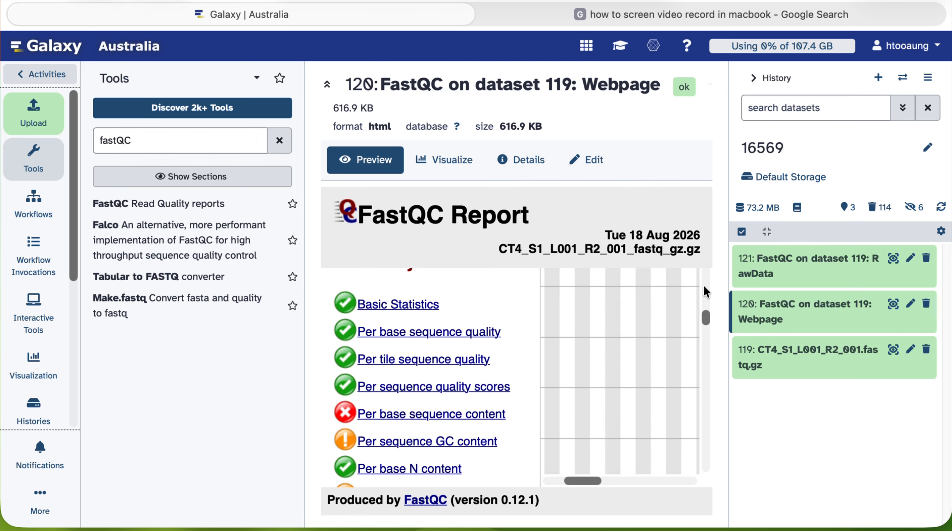
scroll(703, 280, up, 5)
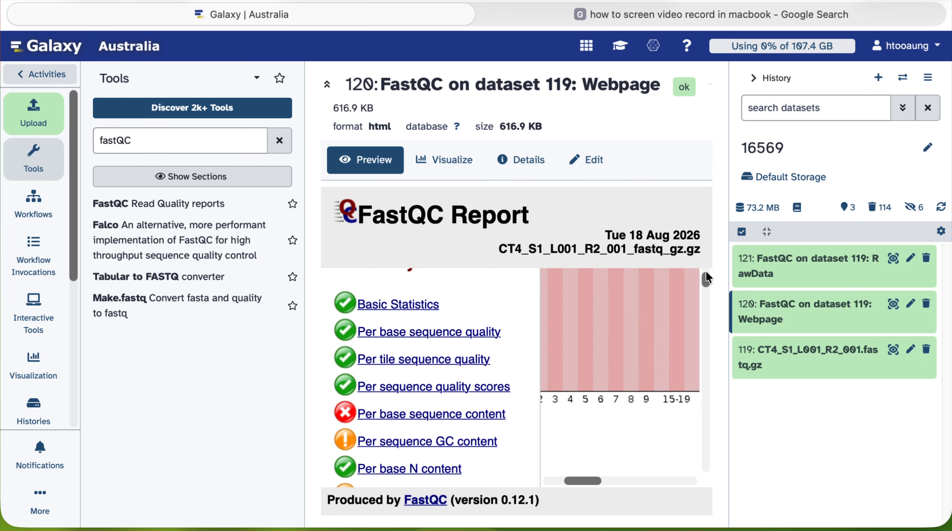
drag(583, 479, 581, 480)
scroll(611, 437, up, 5)
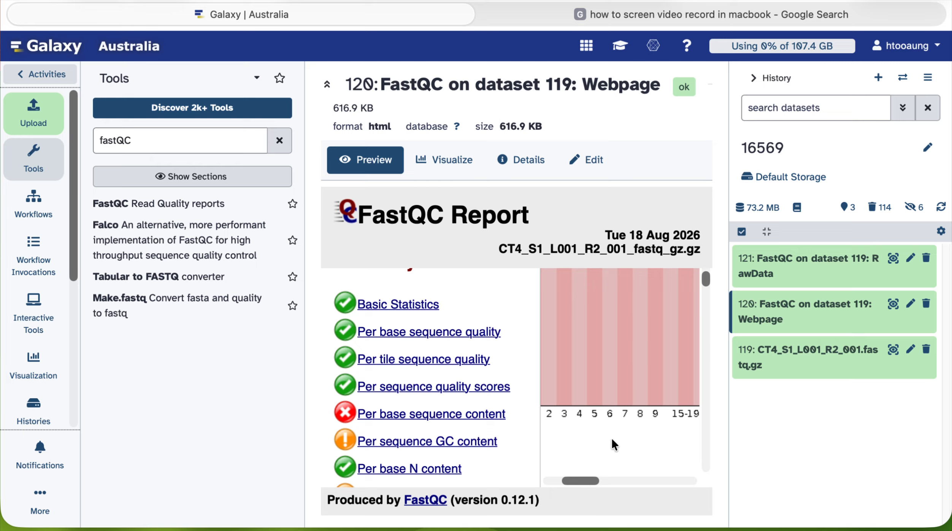
scroll(611, 436, up, 3)
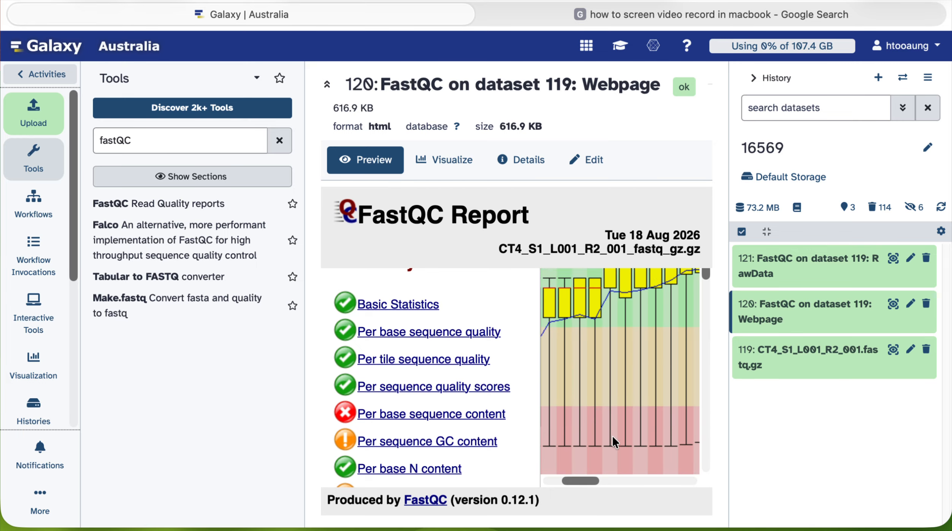
scroll(612, 435, up, 2)
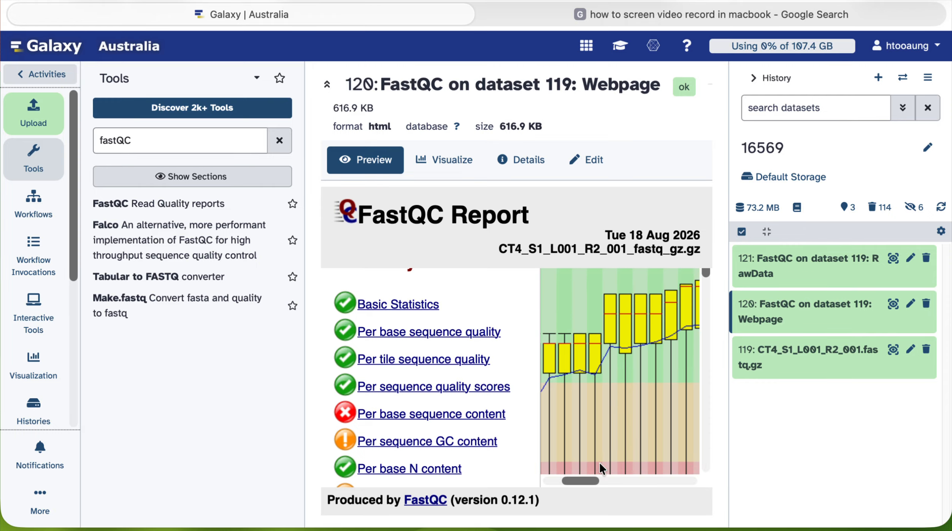
drag(584, 483, 675, 480)
drag(596, 483, 572, 487)
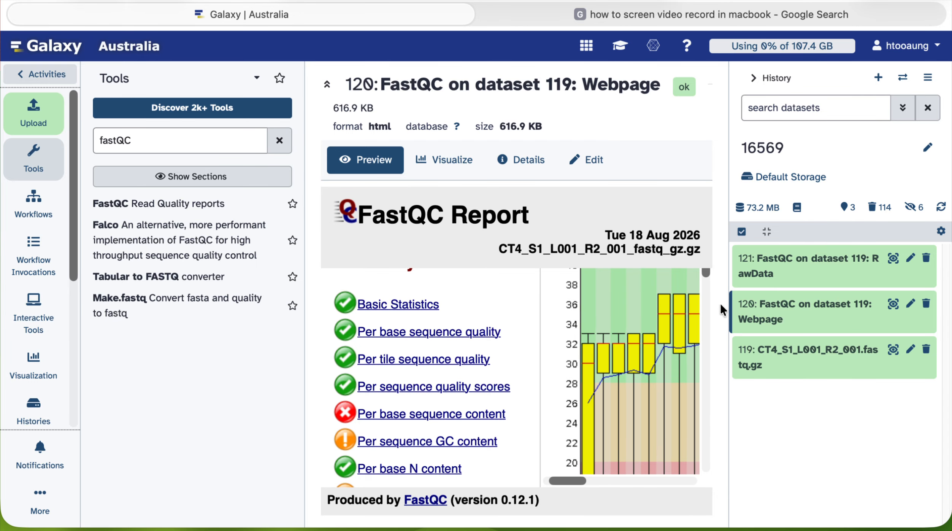
Widen the report area by narrowing the History and Tools panels, and return to the Per base sequence quality plot.
drag(731, 308, 762, 369)
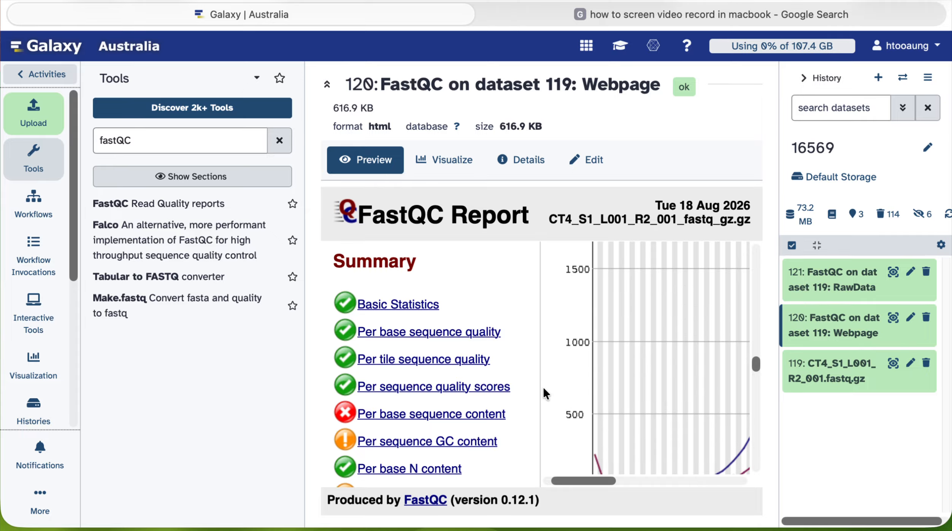
drag(301, 337, 229, 344)
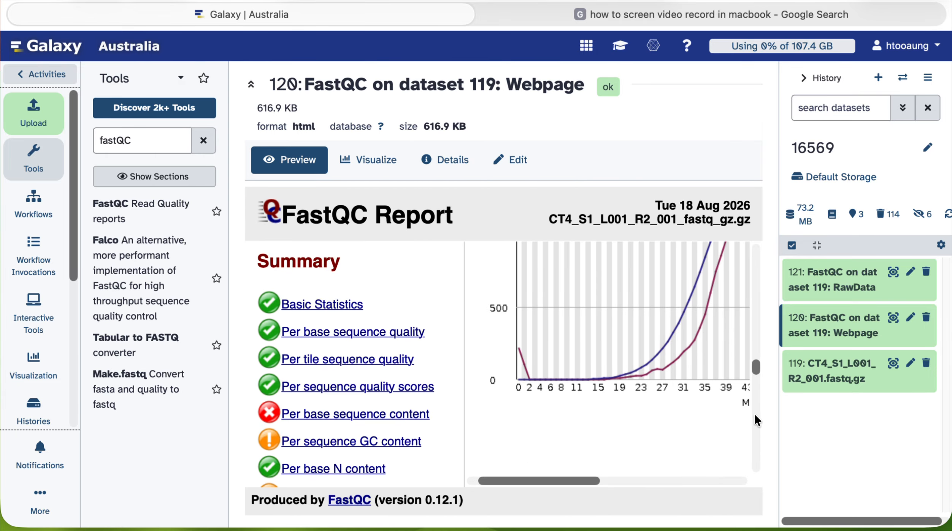
drag(755, 367, 756, 262)
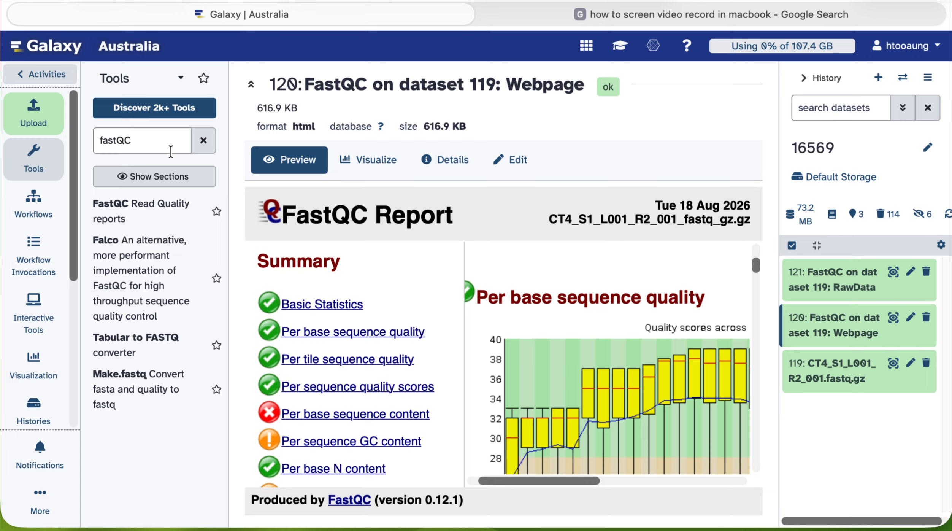
Clear the fastQC tool search and return the FastQC report to its Basic Statistics section.
click(165, 138)
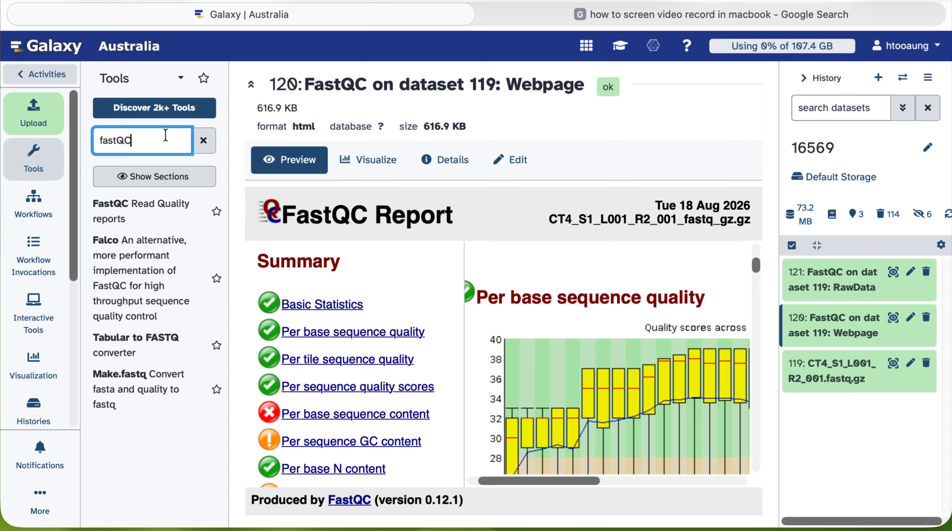
key(BackSpace)
key(BackSpace)
key(BackSpace)
key(BackSpace)
key(BackSpace)
key(BackSpace)
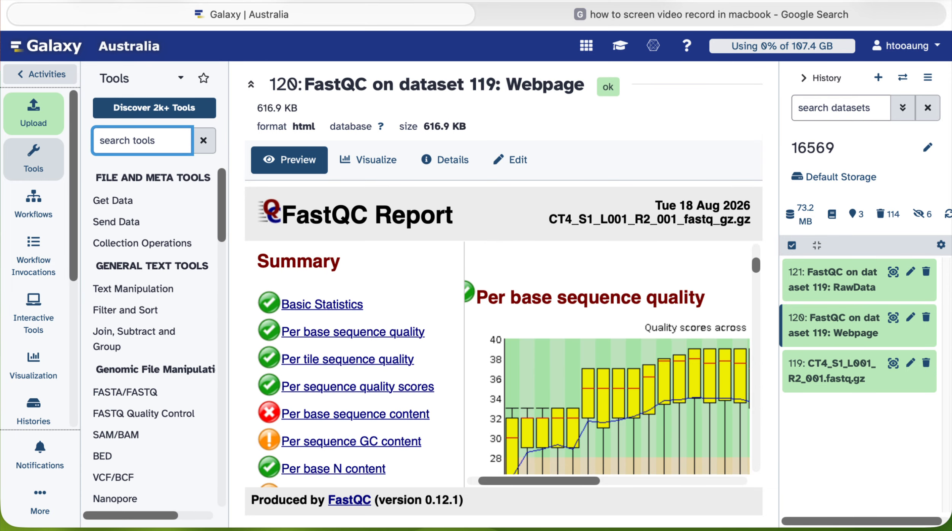
drag(759, 262, 756, 266)
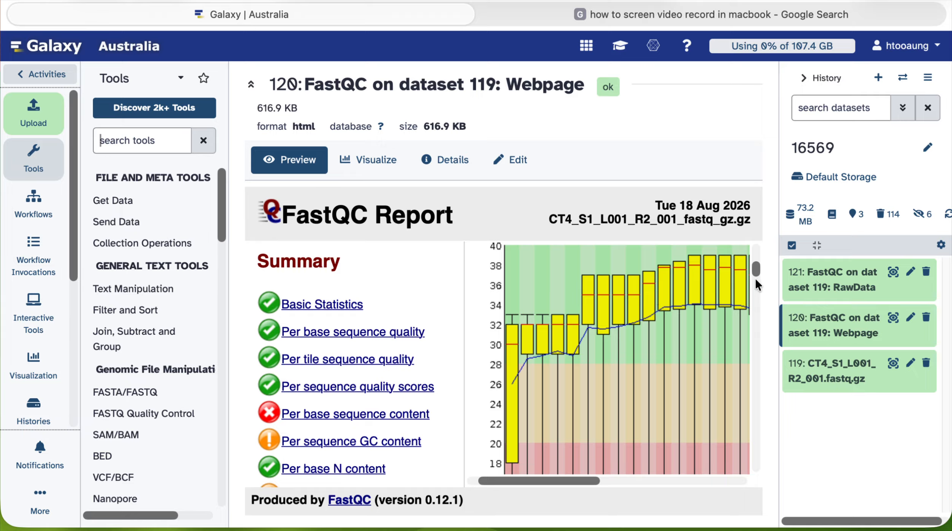
drag(755, 270, 755, 251)
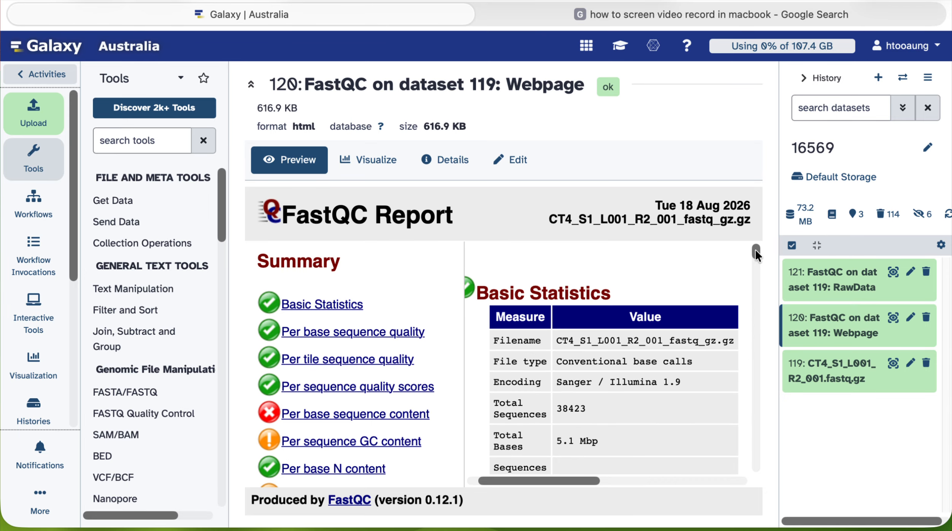
Find the tool with the search fastP and run fastp on CT4_S1_L001_R2_001.fastq.gz as Single-end reads.
click(171, 133)
text(fastP)
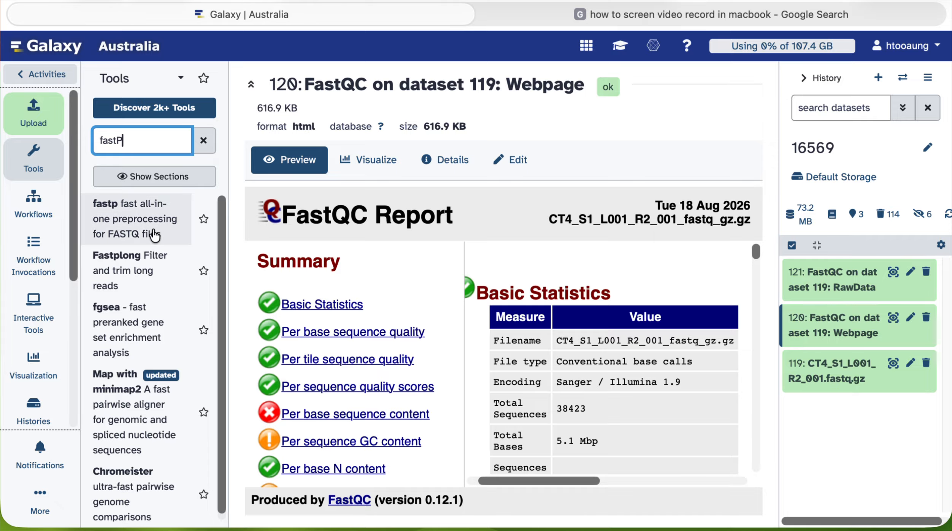
click(172, 223)
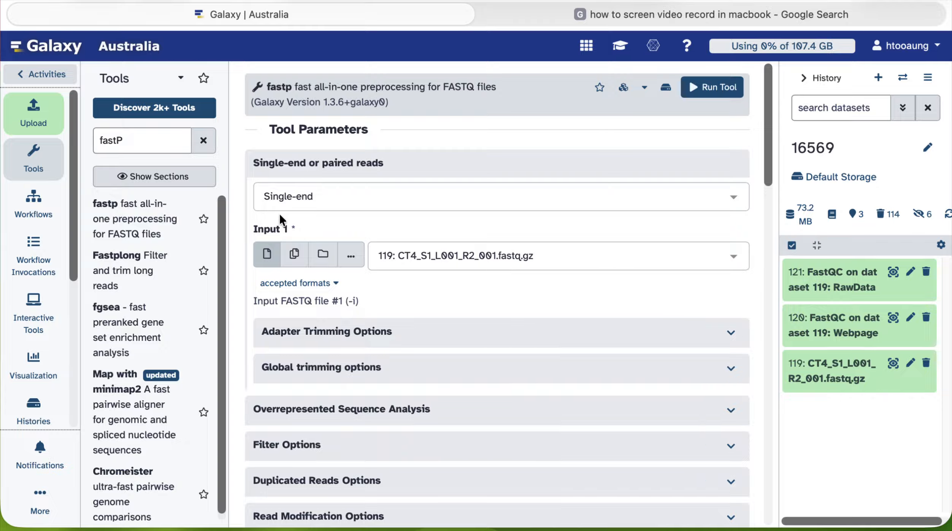
click(708, 88)
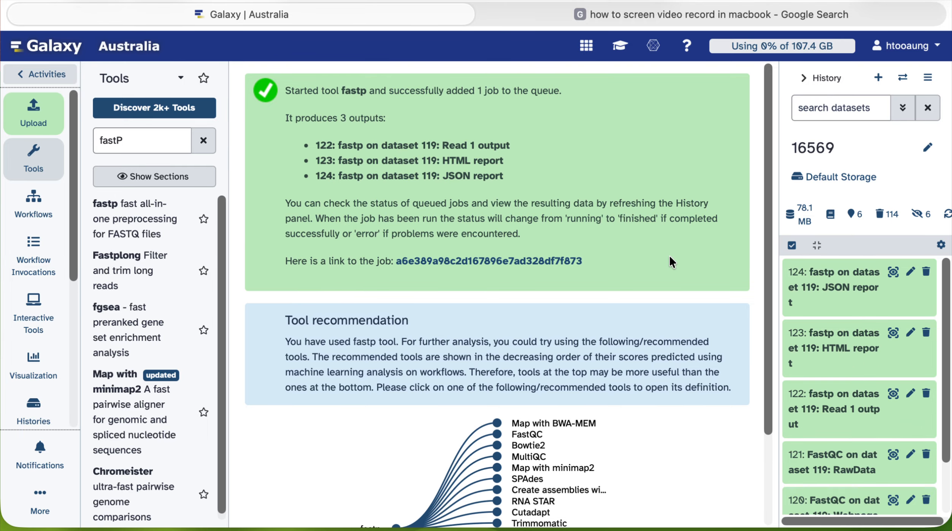
View the dataset details of the fastp Read 1 output.
click(893, 394)
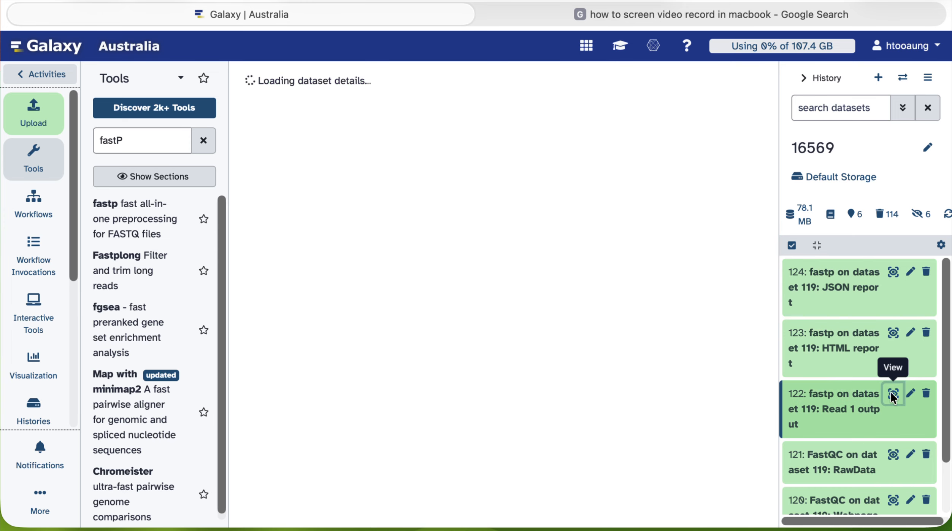
click(451, 162)
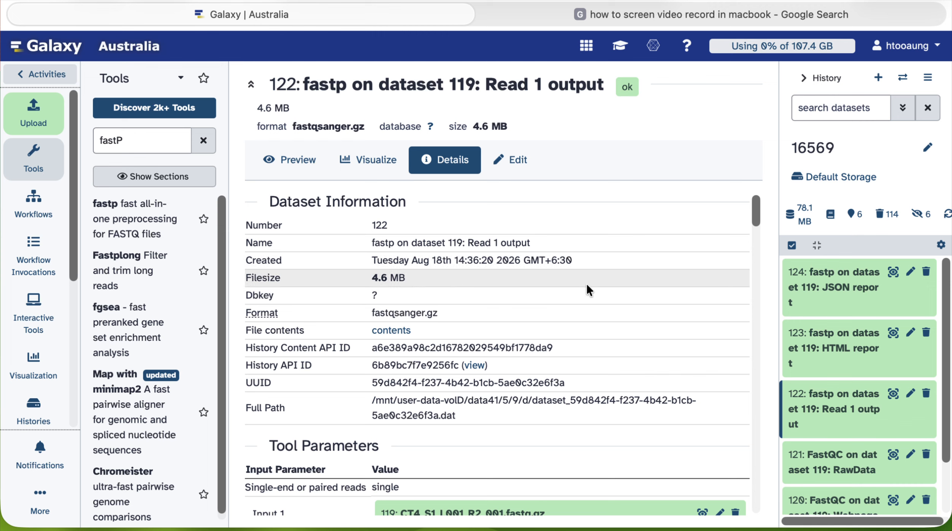
Replace the tool search with SPAdes and open the SPAdes assembler for regular and single-cell genomes.
click(167, 141)
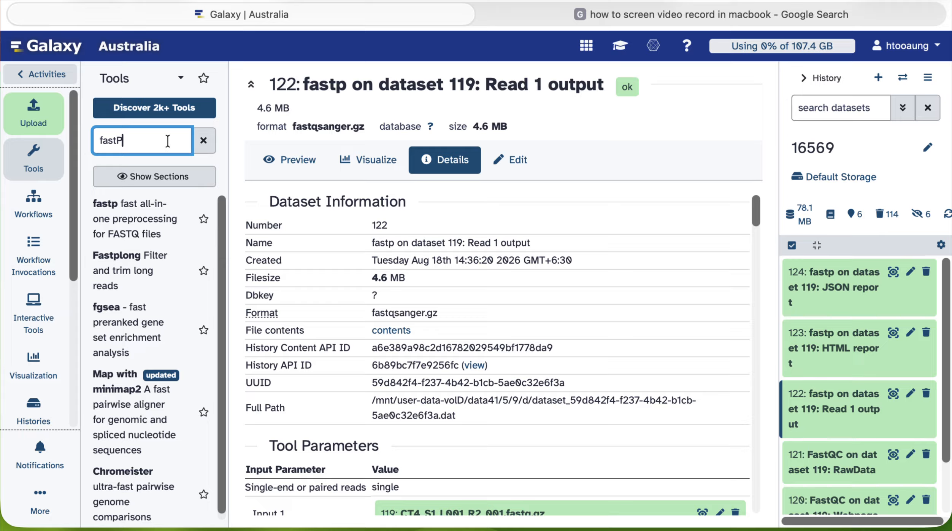
key(BackSpace)
key(BackSpace)
key(BackSpace)
key(BackSpace)
key(BackSpace)
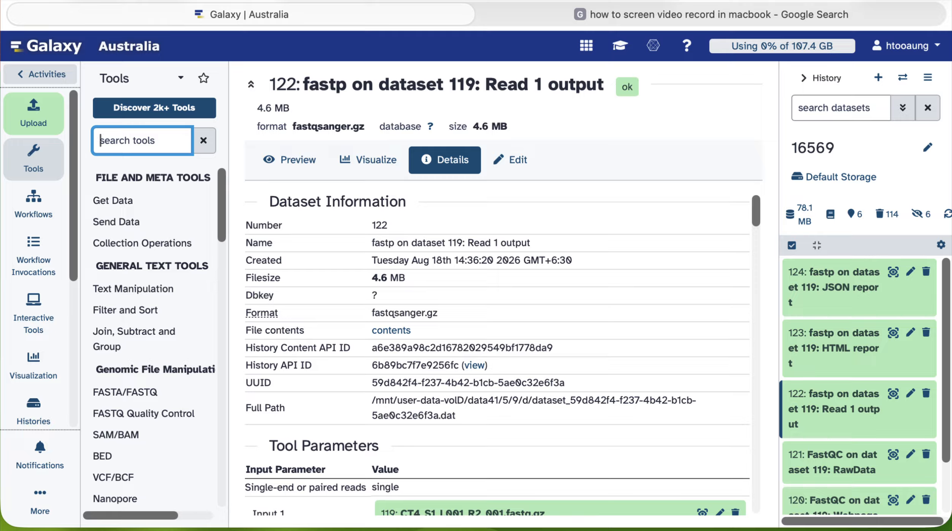
text(s)
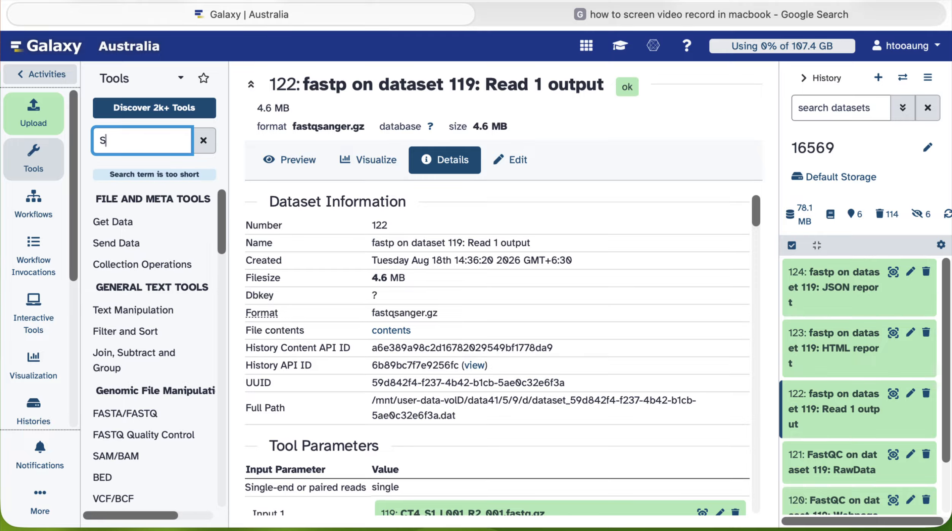
text(PAdes)
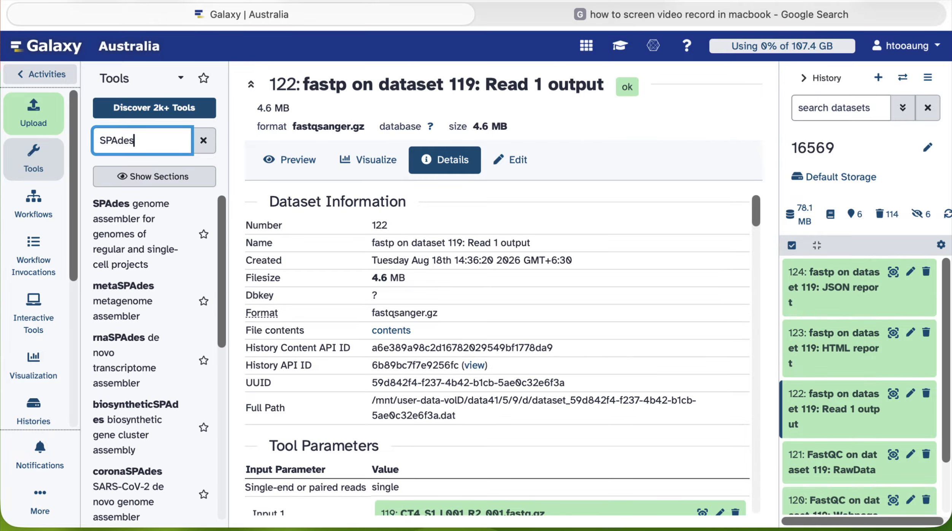
click(167, 229)
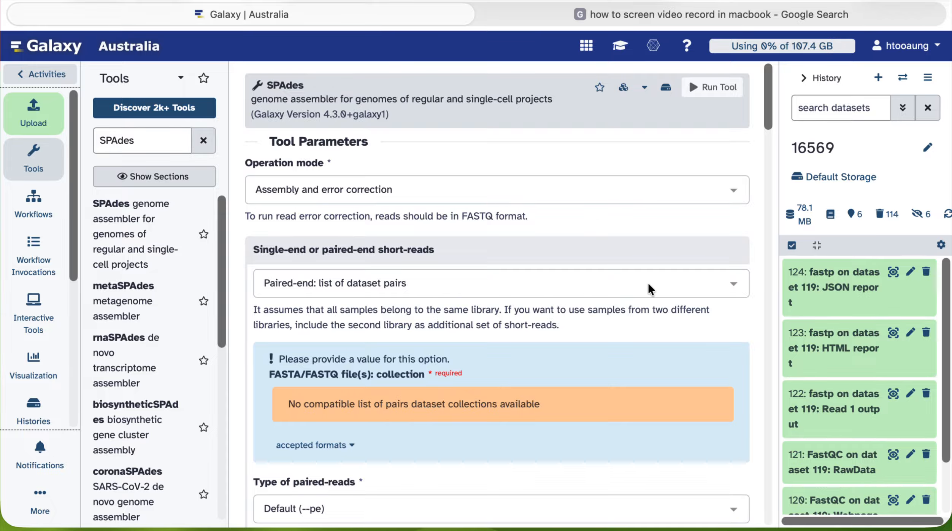
Set the short-reads type to Single-end and run SPAdes assembly and error correction on the fastp Read 1 output.
click(729, 290)
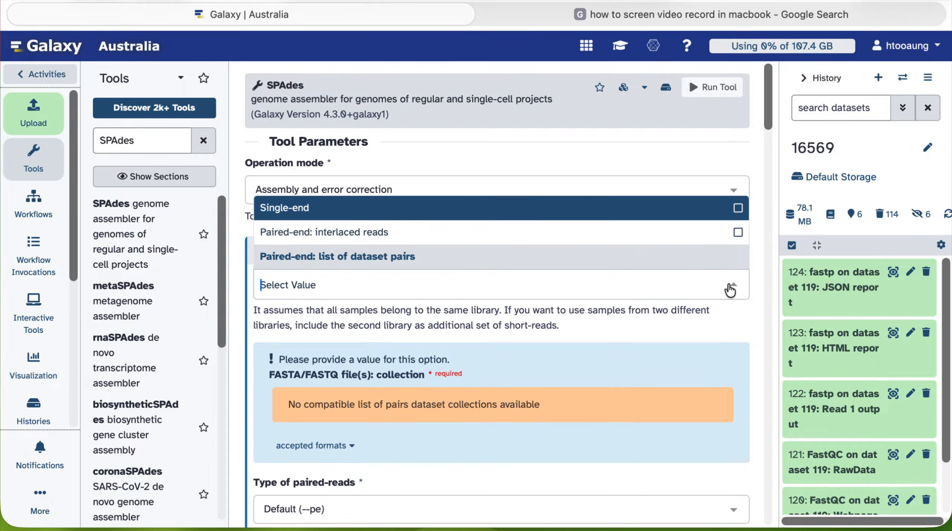
click(615, 219)
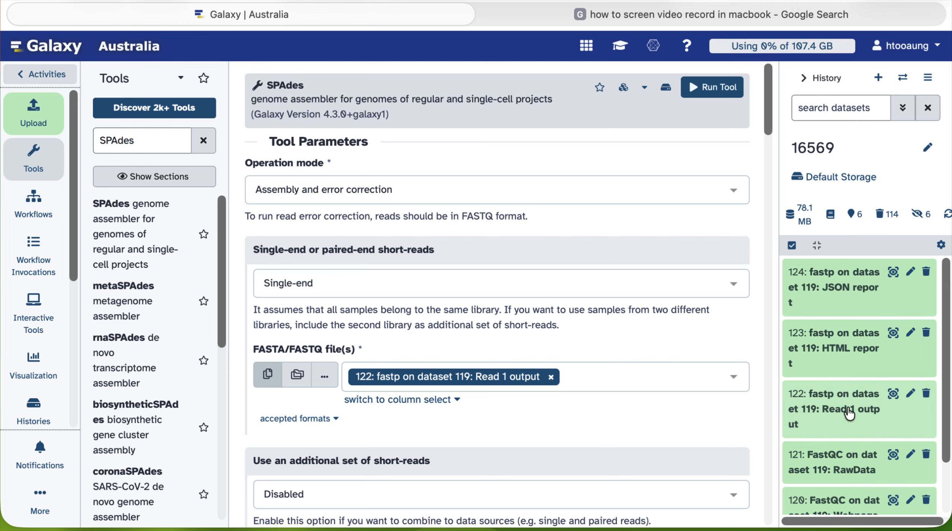
click(710, 87)
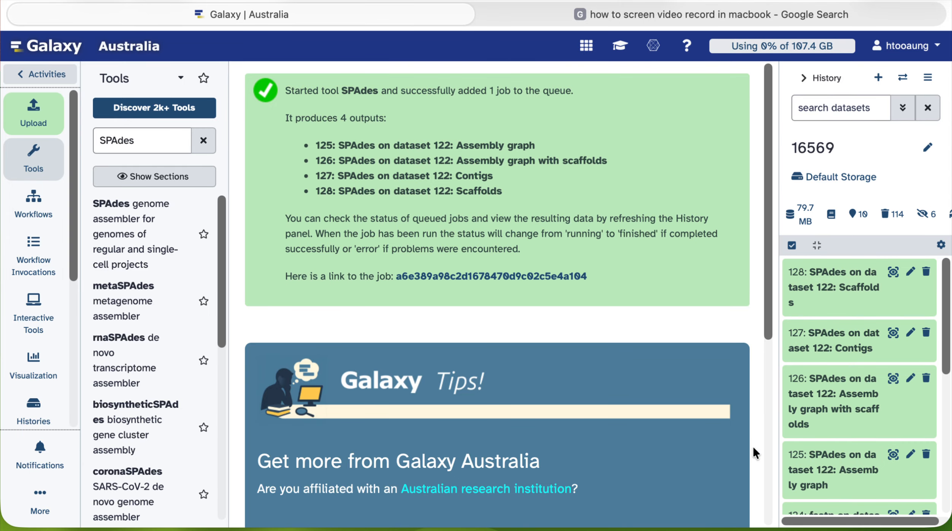
View the dataset details of the SPAdes Assembly graph output.
click(893, 454)
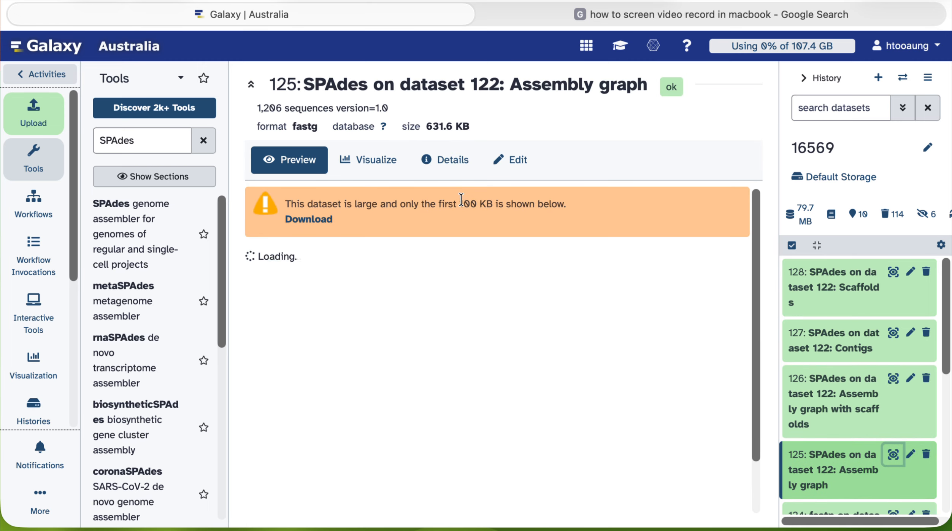
click(438, 160)
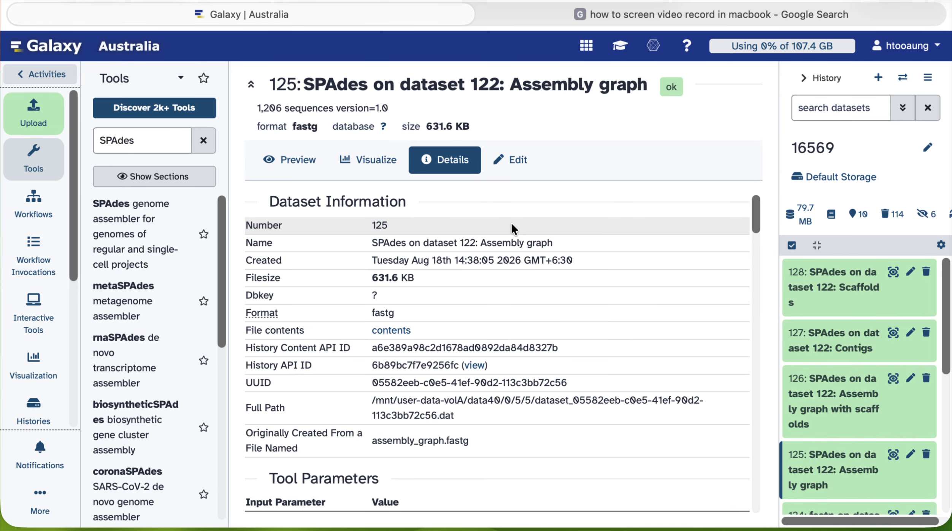